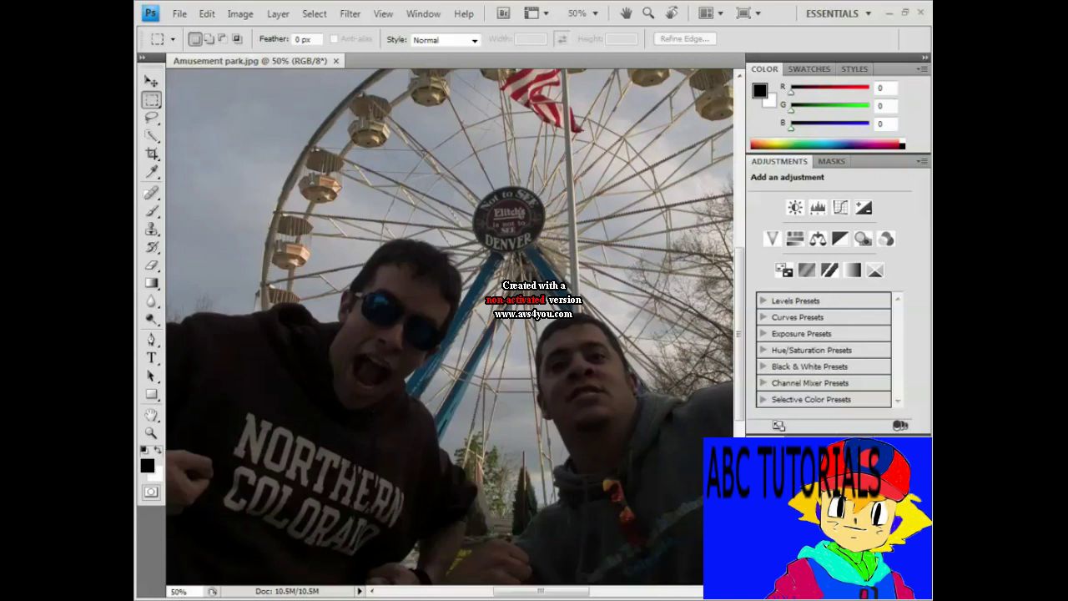
Collapse the Color panel to reveal the Layers panel and switch layer thumbnails to Large
double_click(891, 70)
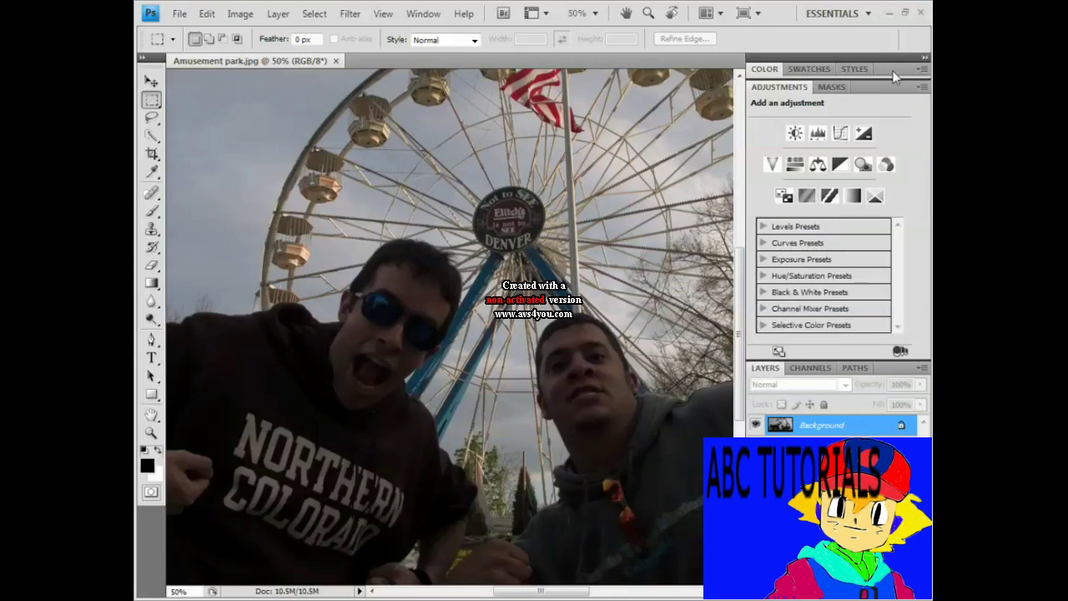
double_click(893, 72)
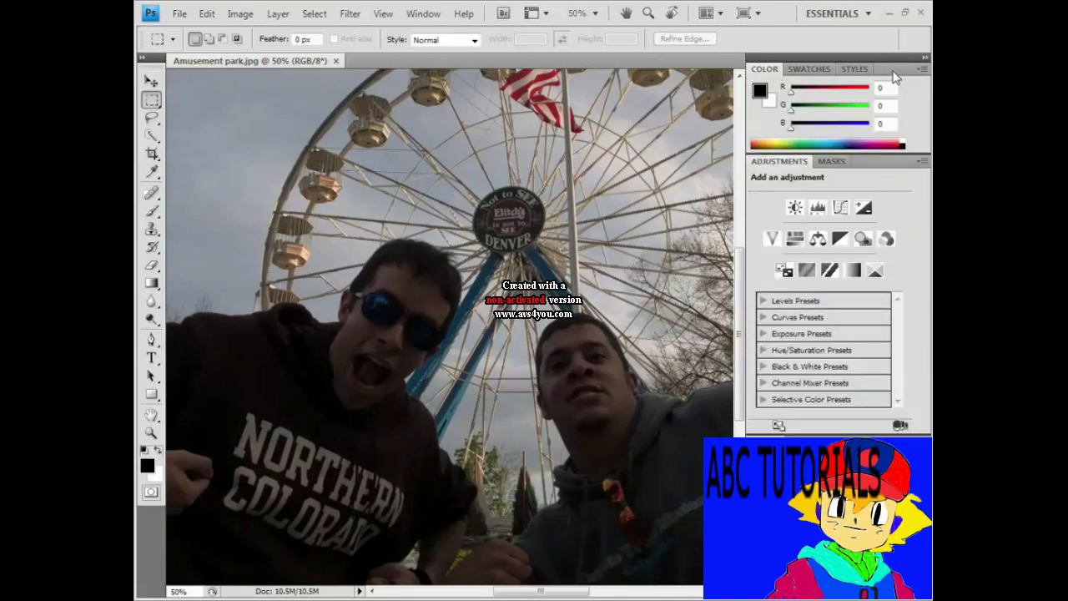
double_click(893, 72)
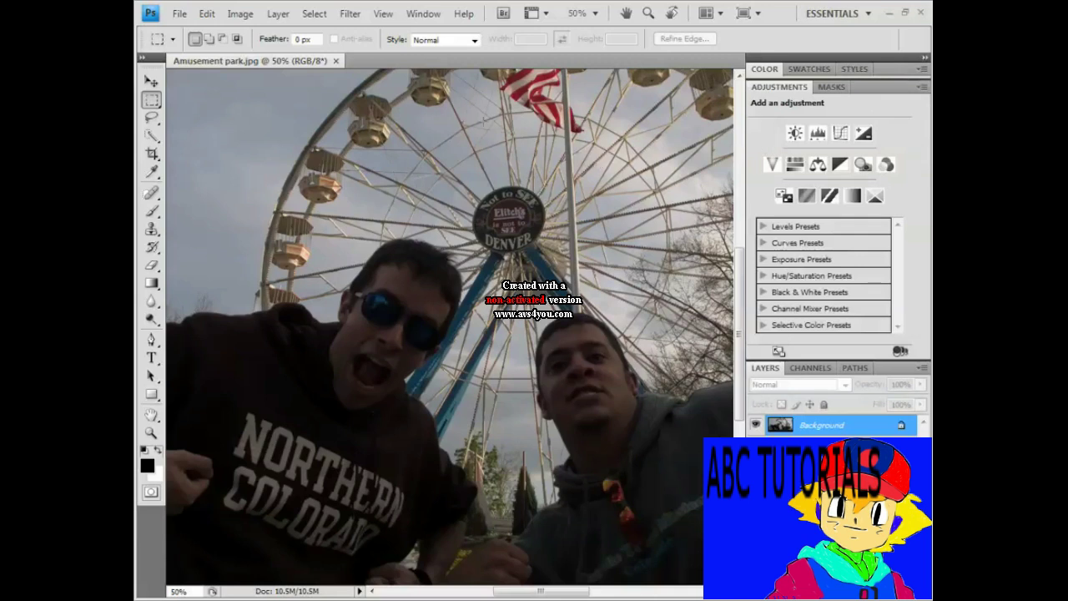
left_click(423, 14)
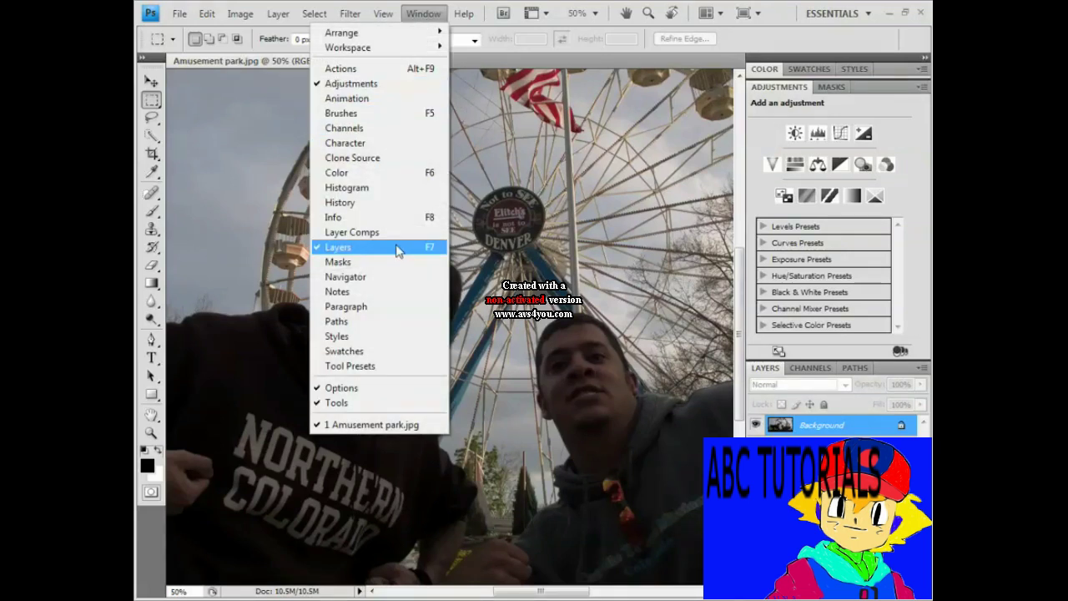
left_click(562, 359)
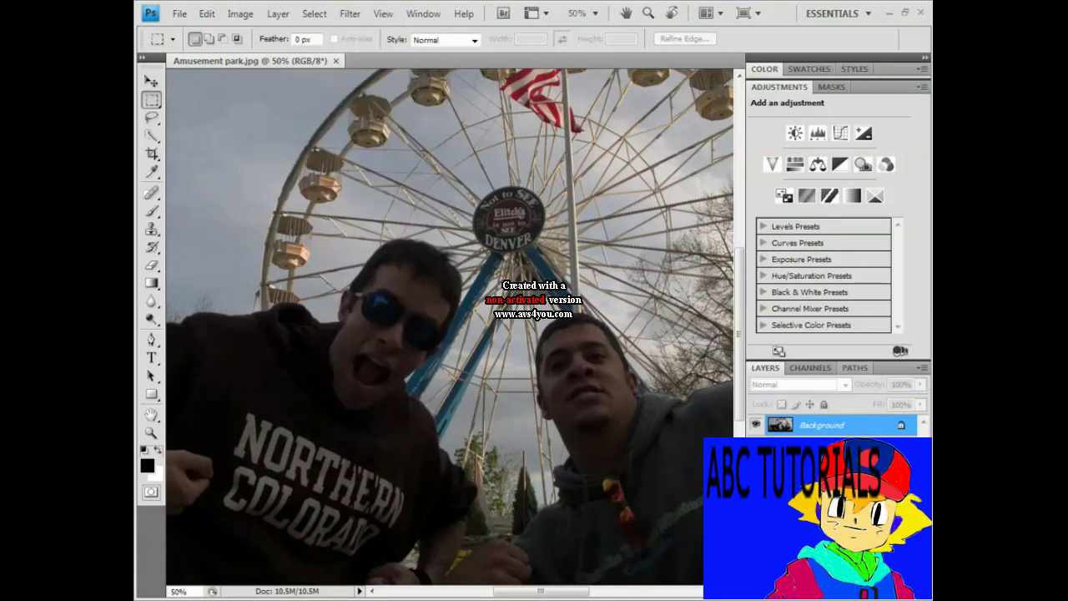
right_click(776, 468)
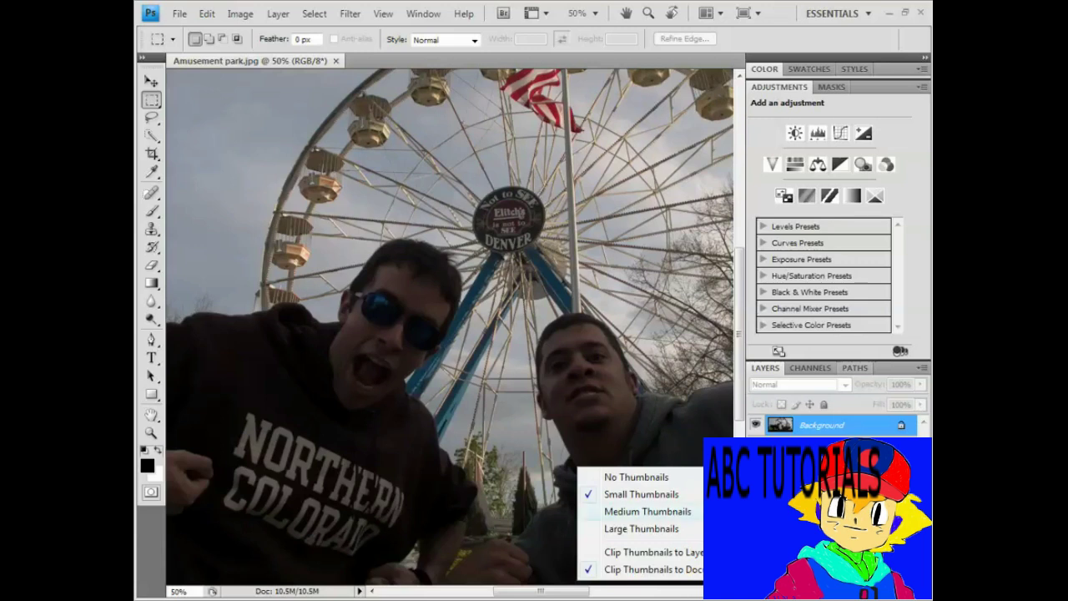
left_click(640, 528)
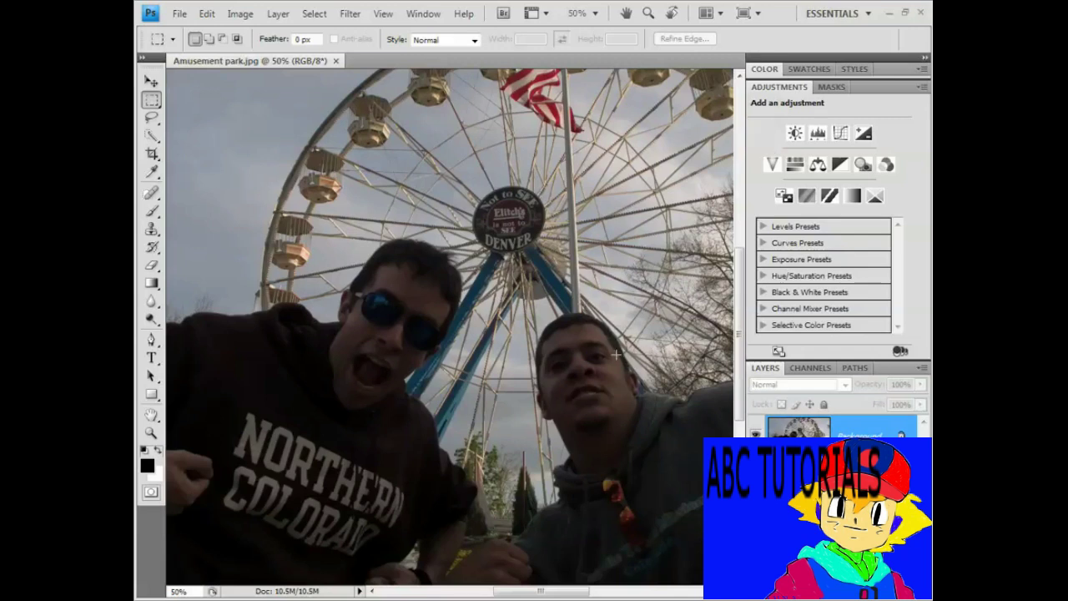
Add a Brightness/Contrast adjustment layer with brightness raised to 70
left_click(796, 136)
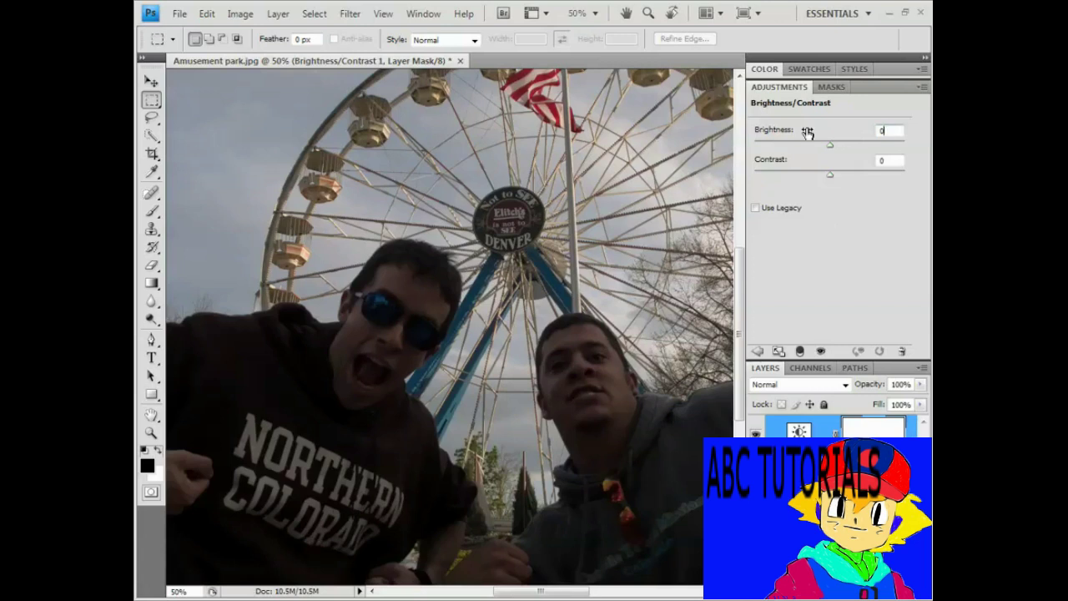
left_click_drag(807, 132, 807, 132)
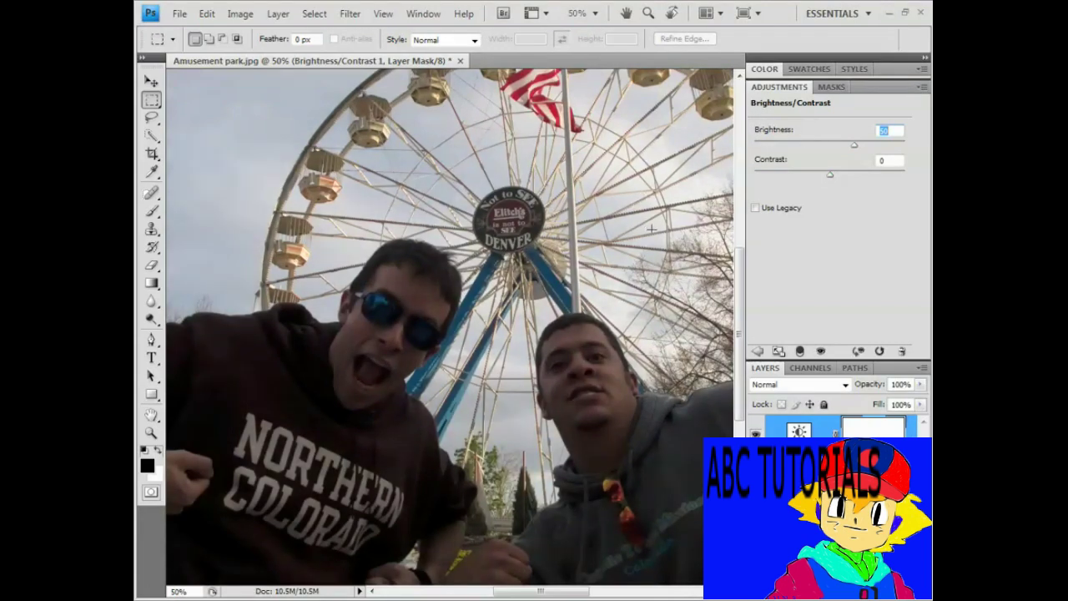
key("shift+Up")
key("shift+Up")
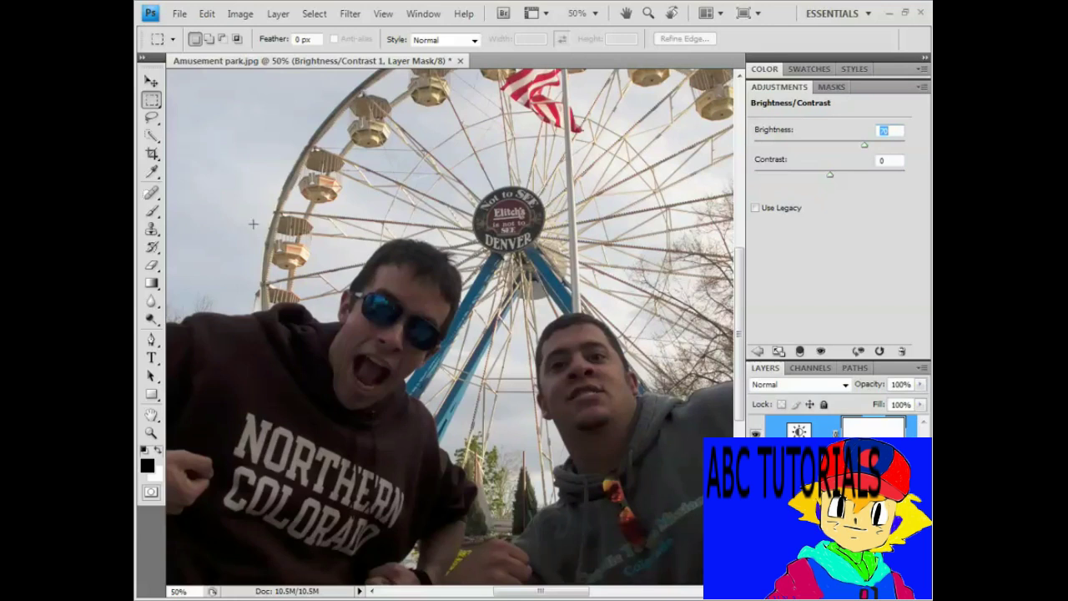
Lower the Brightness/Contrast layer's contrast to -30
left_click(895, 162)
double_click(894, 162)
key("shift+Down")
key("shift+Down")
key("shift+Down")
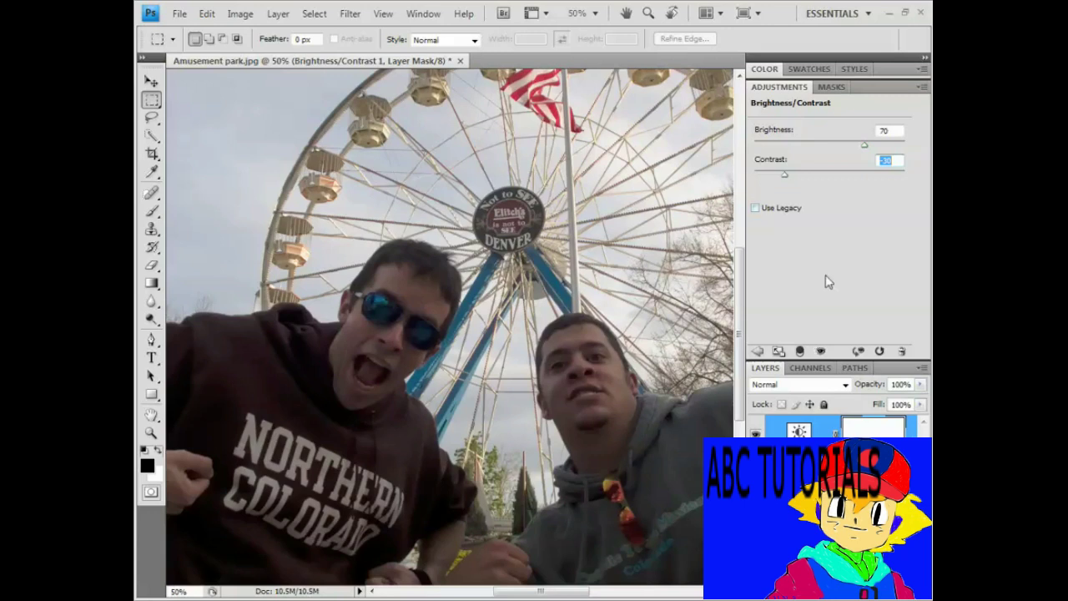
Change the brightness value to 50
left_click(890, 130)
key("BackSpace")
key("BackSpace")
type("50")
key("Return")
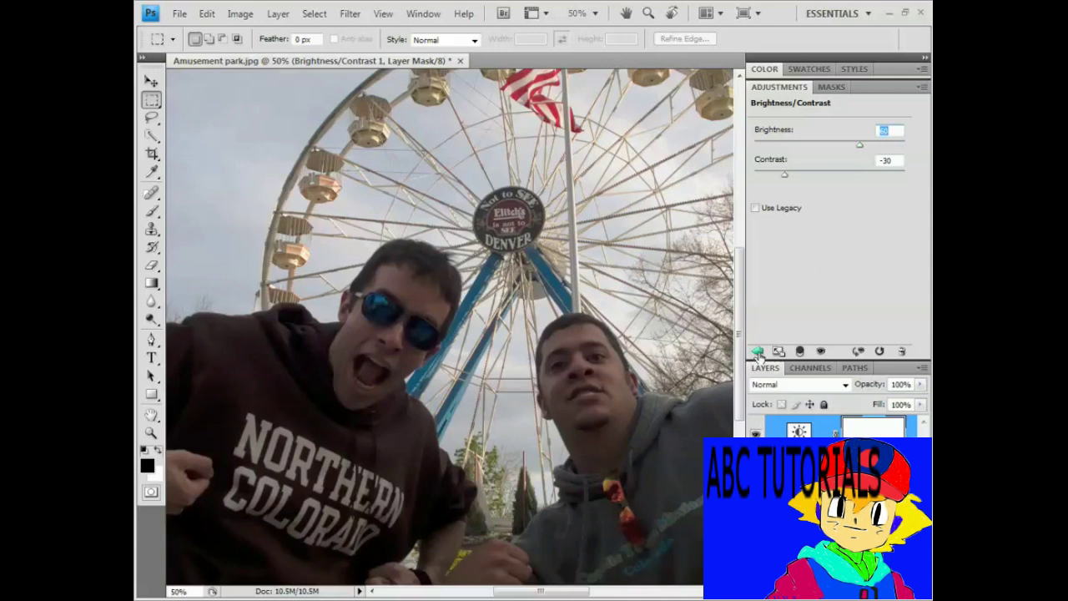
Add a Vibrance adjustment layer and raise its vibrance to +50
left_click(758, 352)
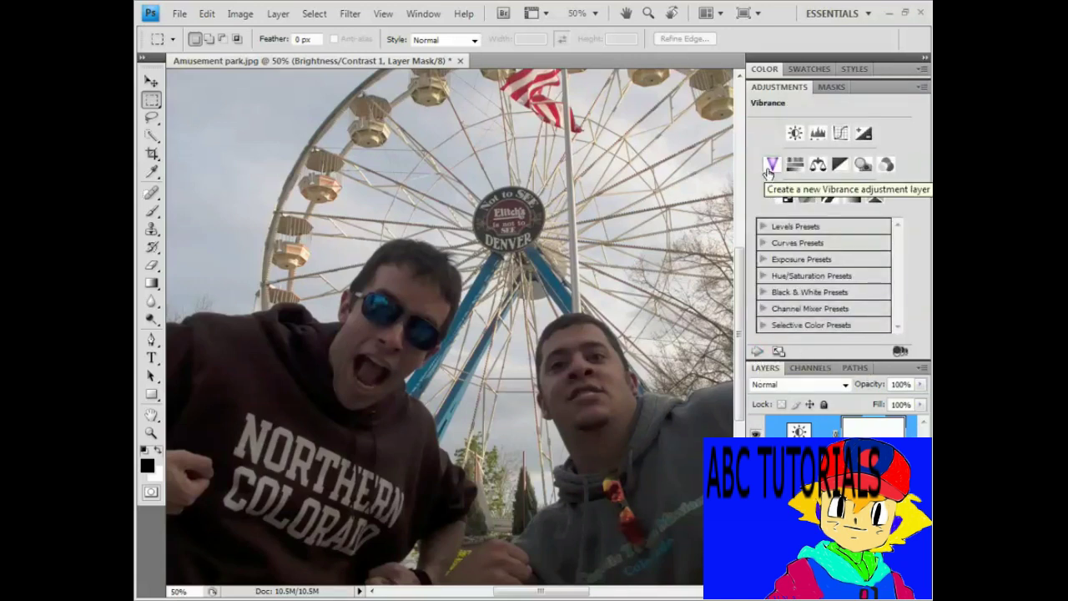
left_click(772, 165)
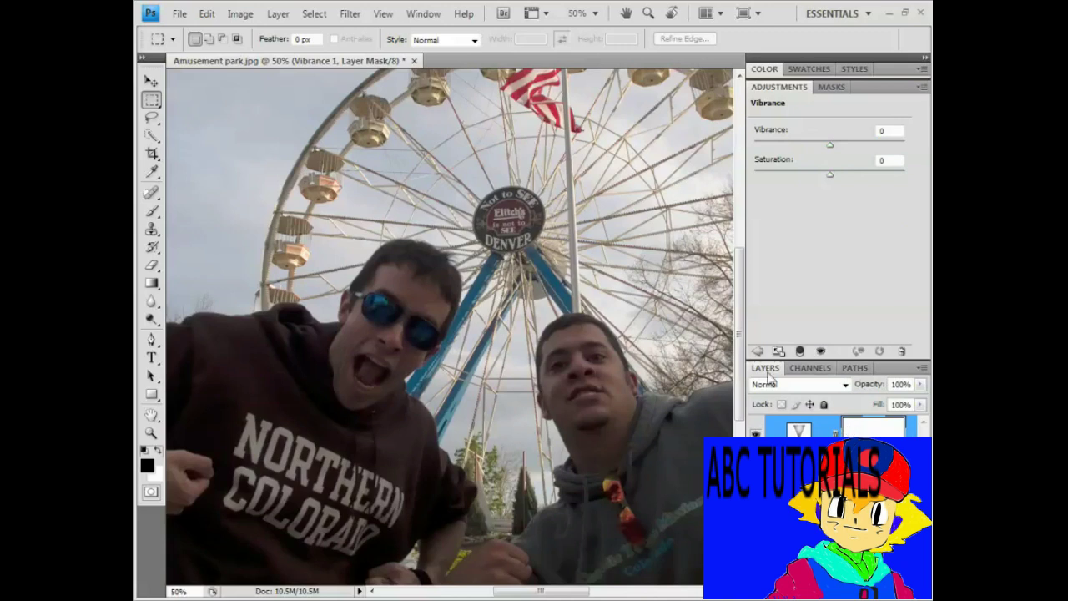
left_click(894, 130)
type("10")
key("Return")
type("30")
key("Return")
type("40")
key("Return")
key("shift+Up")
Set the Vibrance layer's saturation to +10
key("Tab")
key("shift+Up")
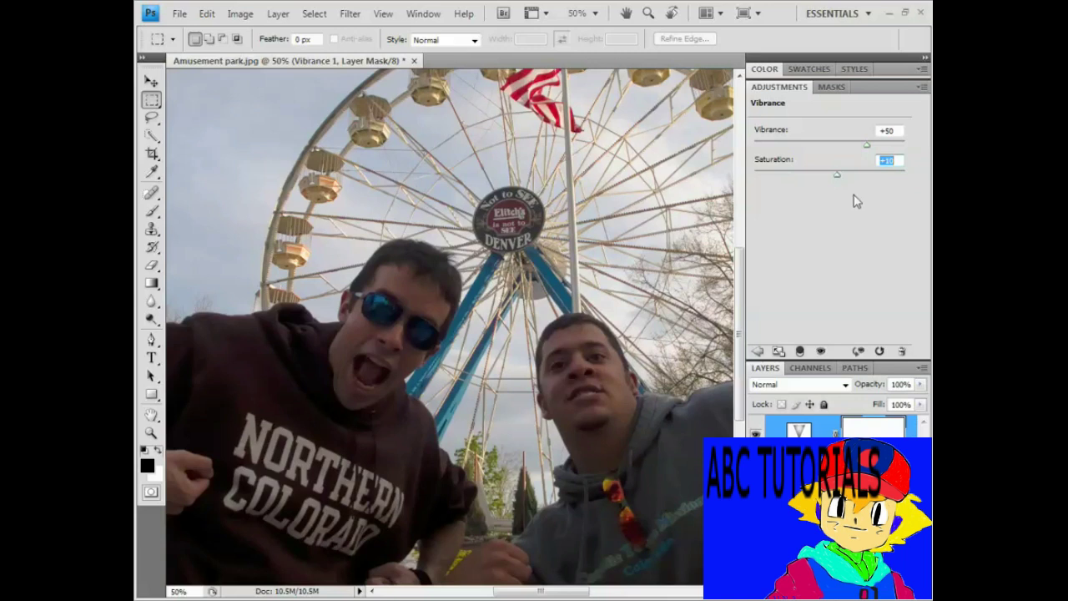
key("Up")
key("Up")
key("Down")
key("Down")
key("Down")
key("Down")
Set Brightness/Contrast 1 to brightness 80 and contrast -40, then hide it to compare
left_click(834, 458)
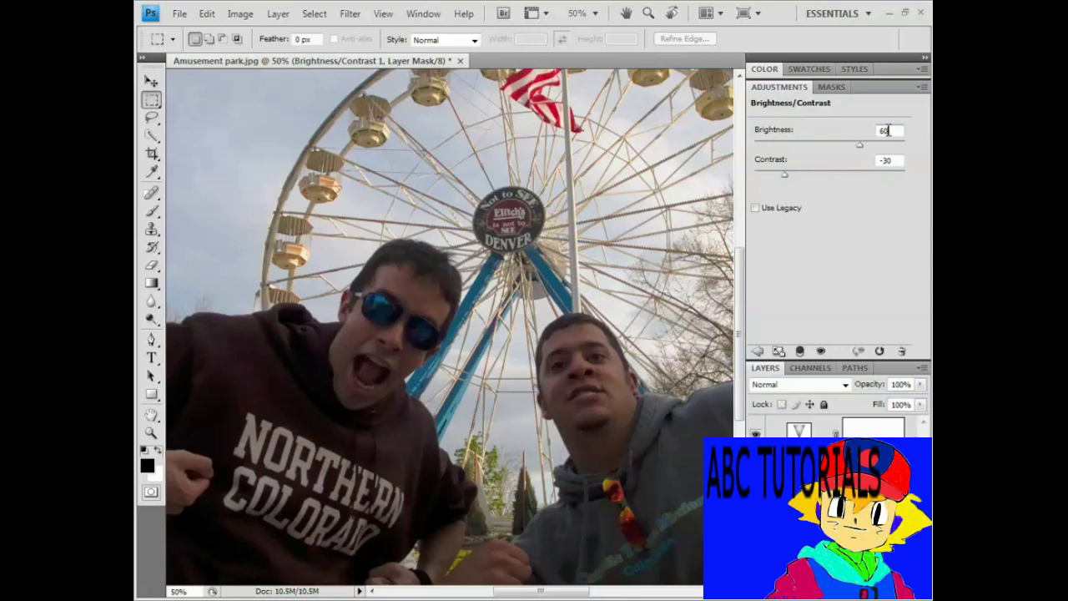
key("Return")
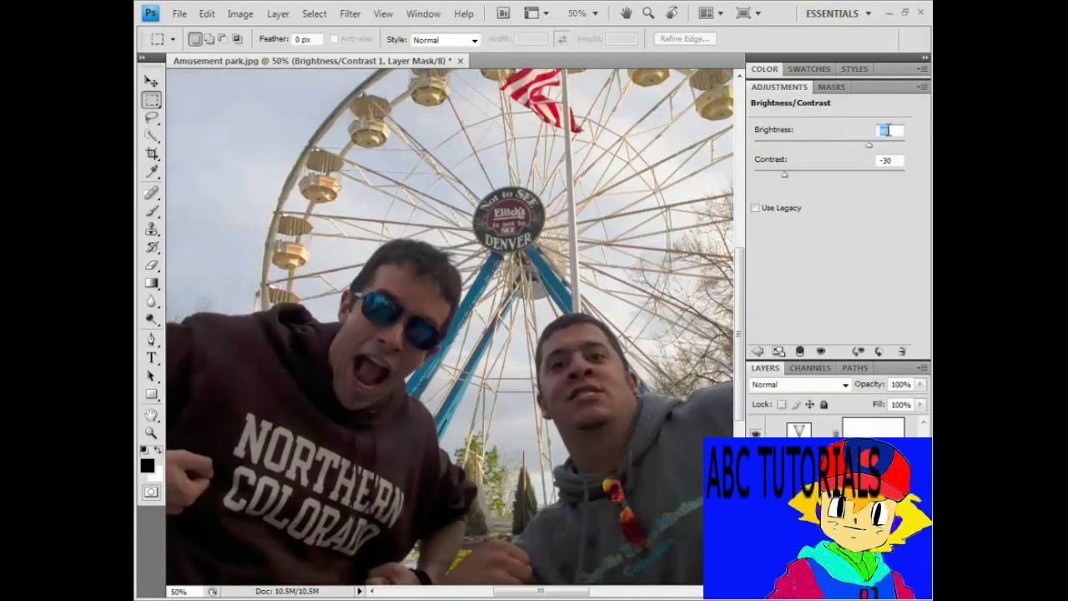
key("Tab")
key("shift+Down")
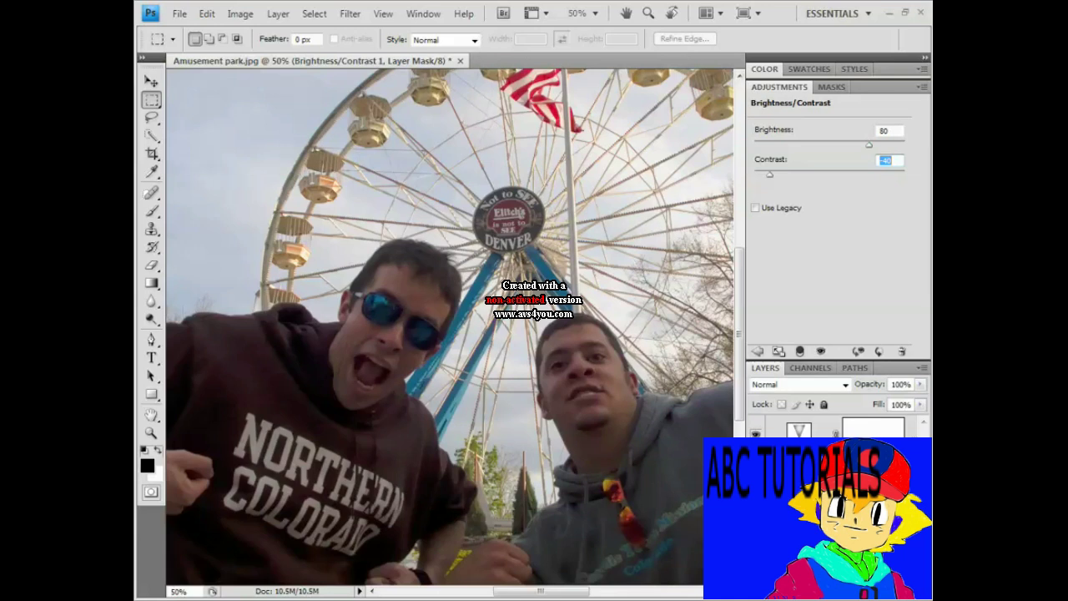
key("alt")
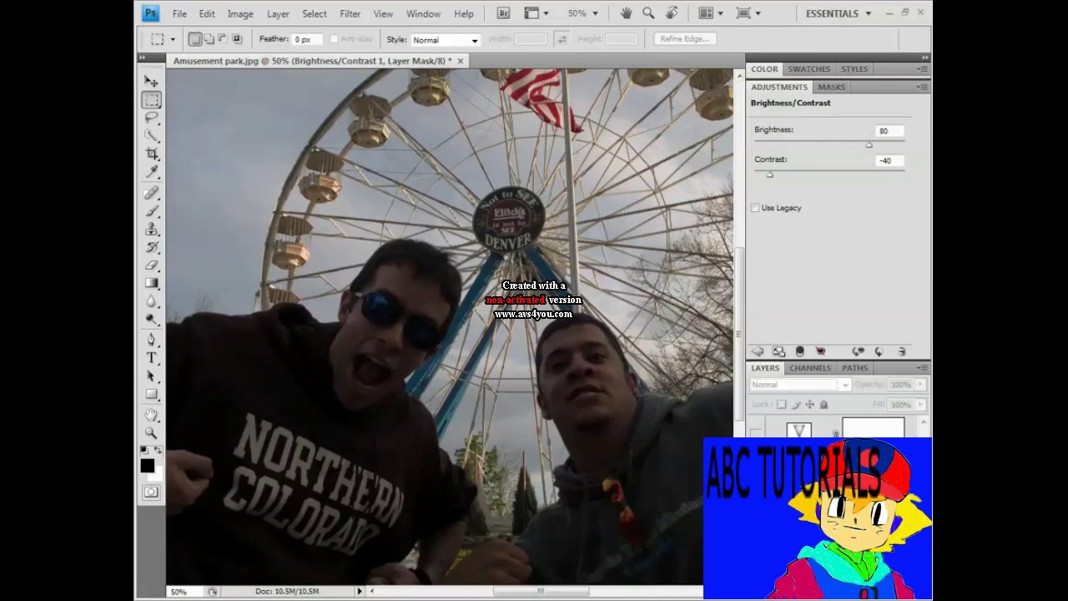
Undo the hiding so the Brightness/Contrast adjustment shows on the photo again
key("ctrl+z")
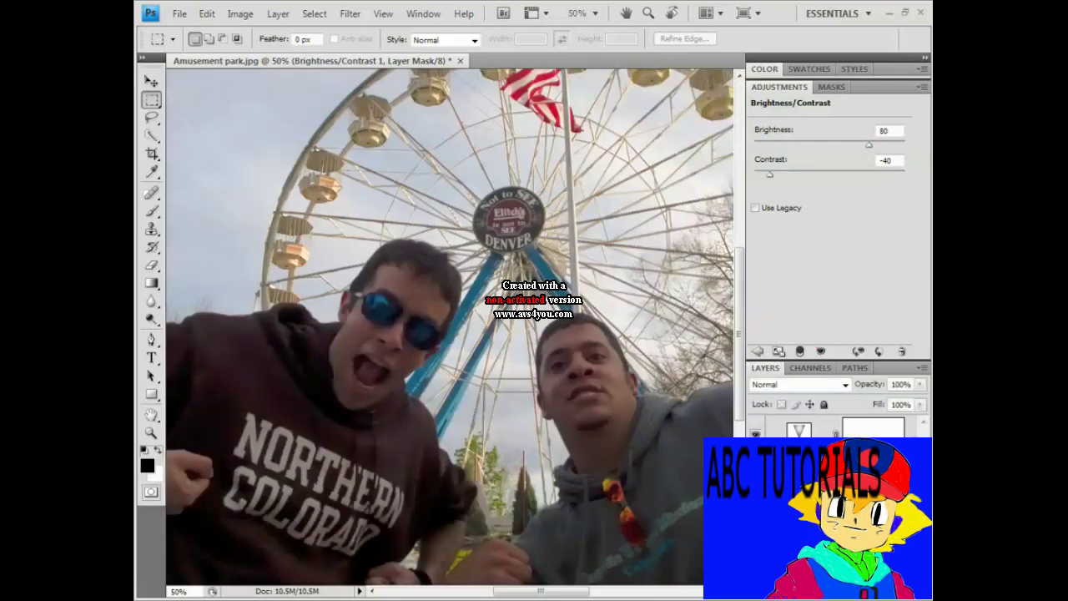